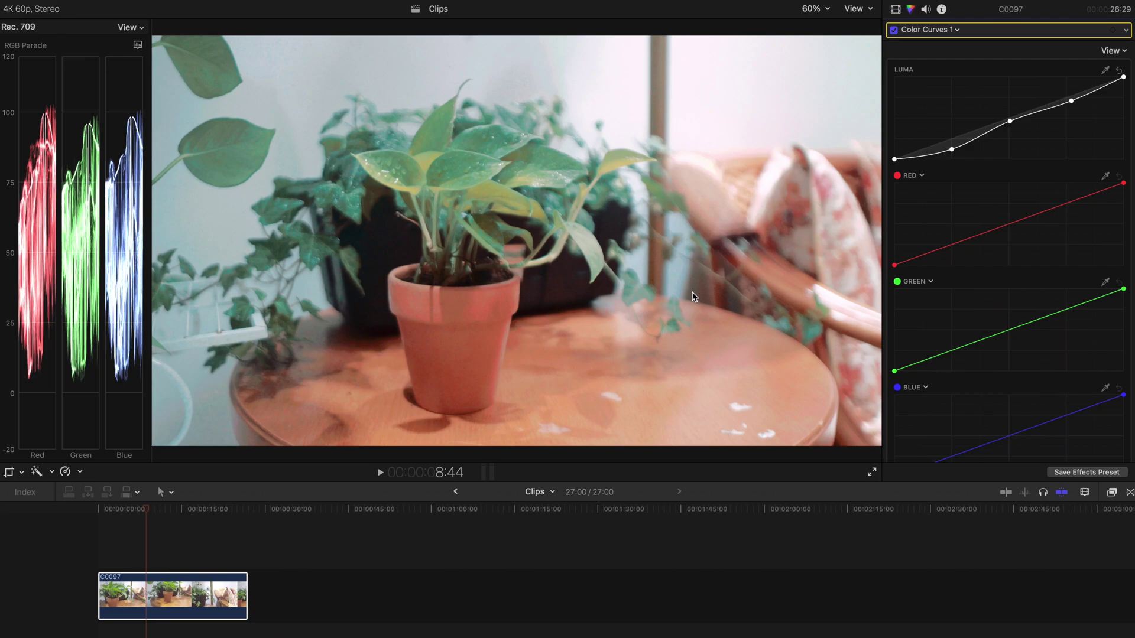
# Step: Show clip C0097's video effects: Custom LUT set to Spring at 0.66 mix, plus Color Curves 1
pyautogui.click(895, 9)
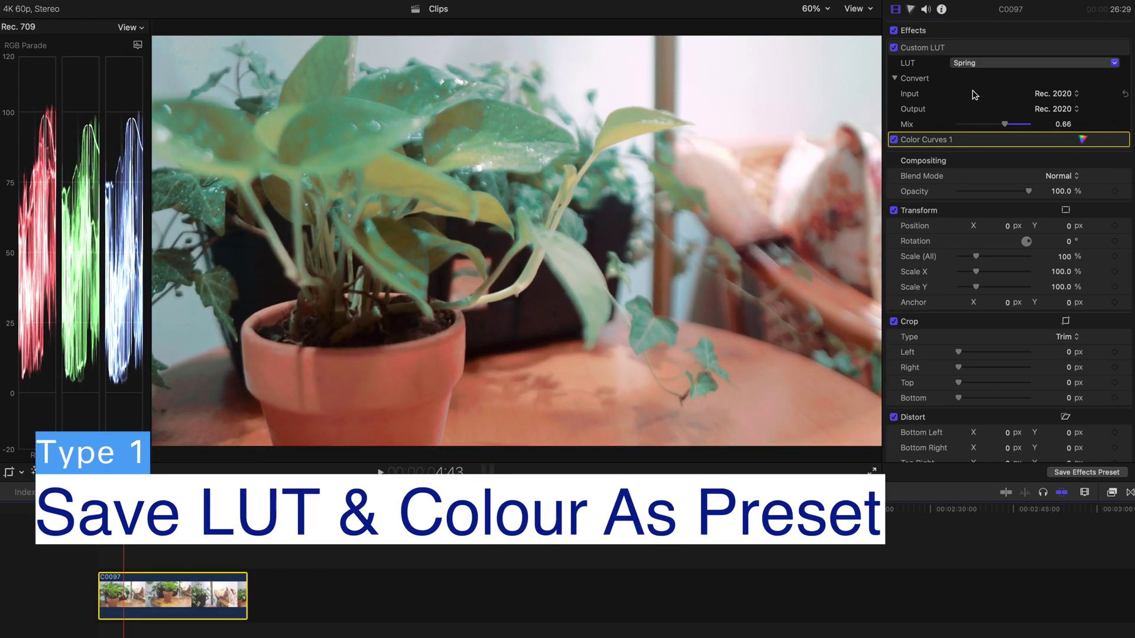
# Step: Select the Custom LUT effect and scrub the playhead to preview other frames of the clip
pyautogui.click(934, 52)
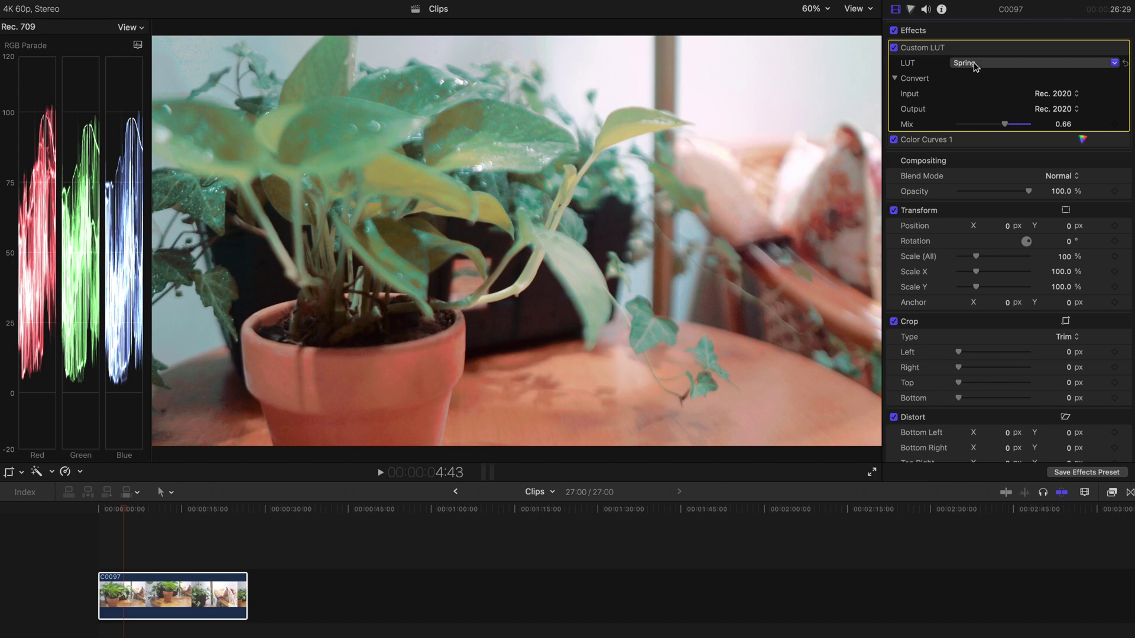
pyautogui.moveTo(118, 507); pyautogui.dragTo(145, 507)
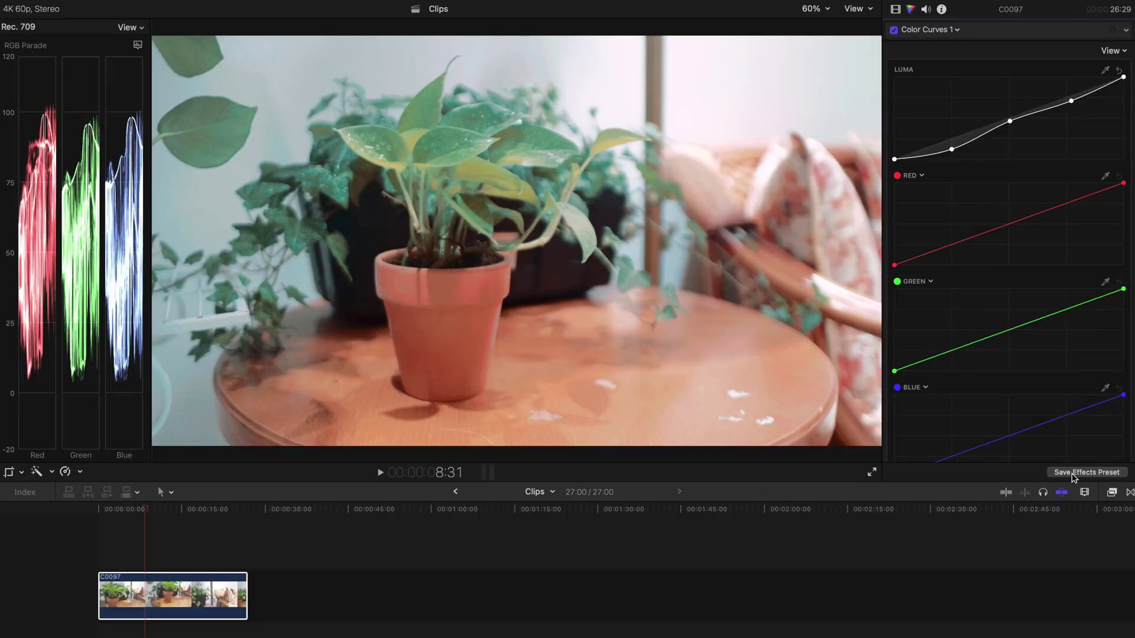
# Step: Start saving an effects preset and file it under a new category named 'S-log 3 Room'
pyautogui.click(1074, 473)
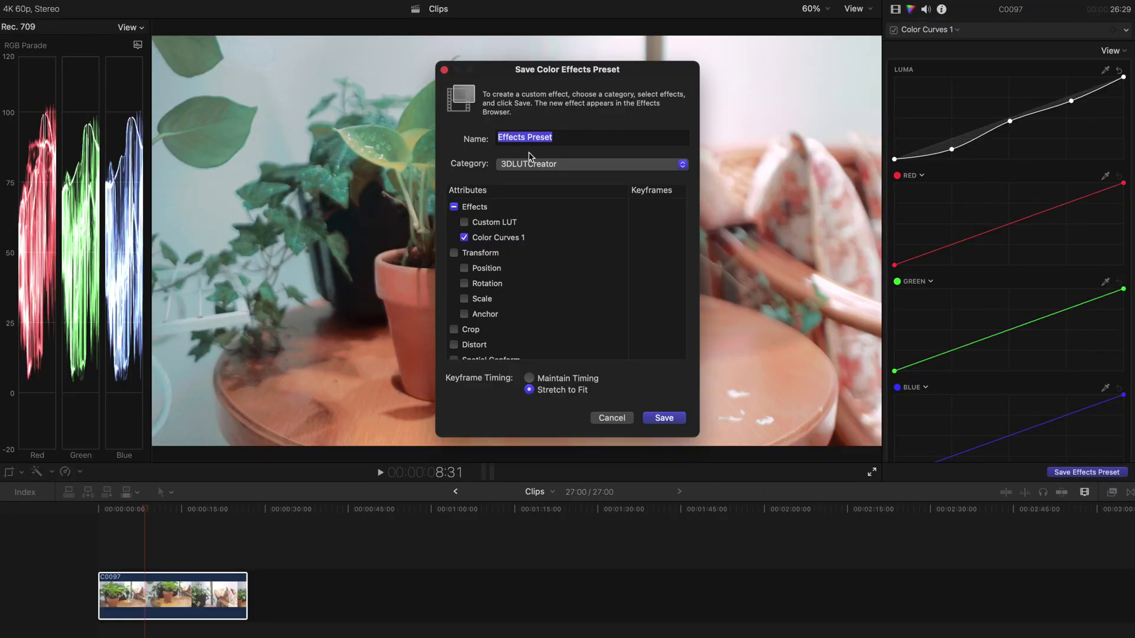
pyautogui.click(512, 163)
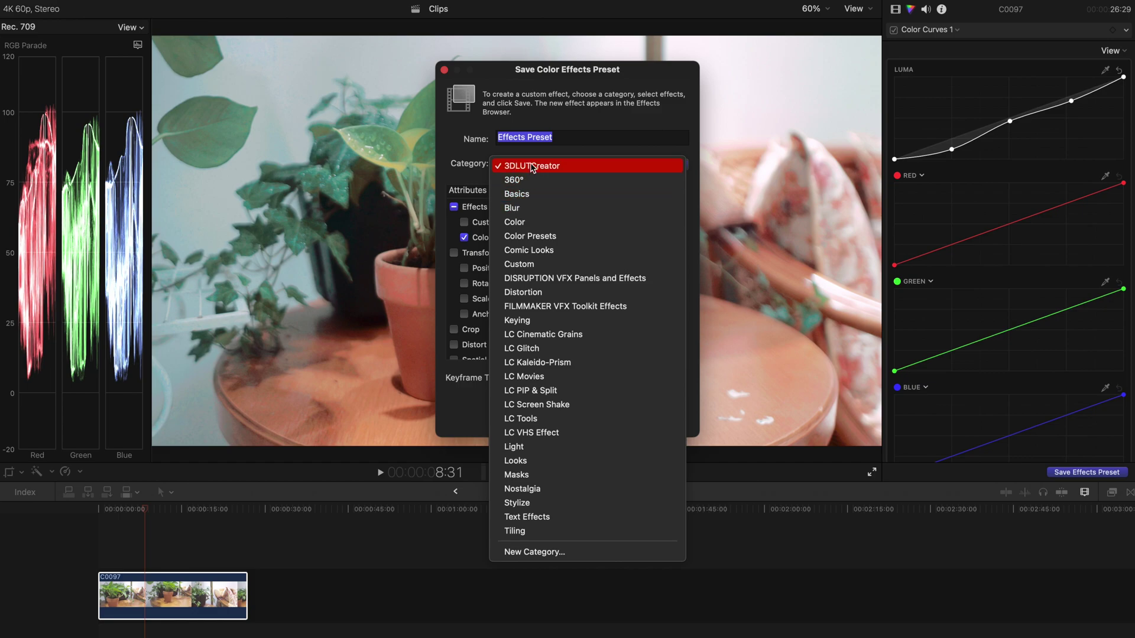
pyautogui.click(518, 552)
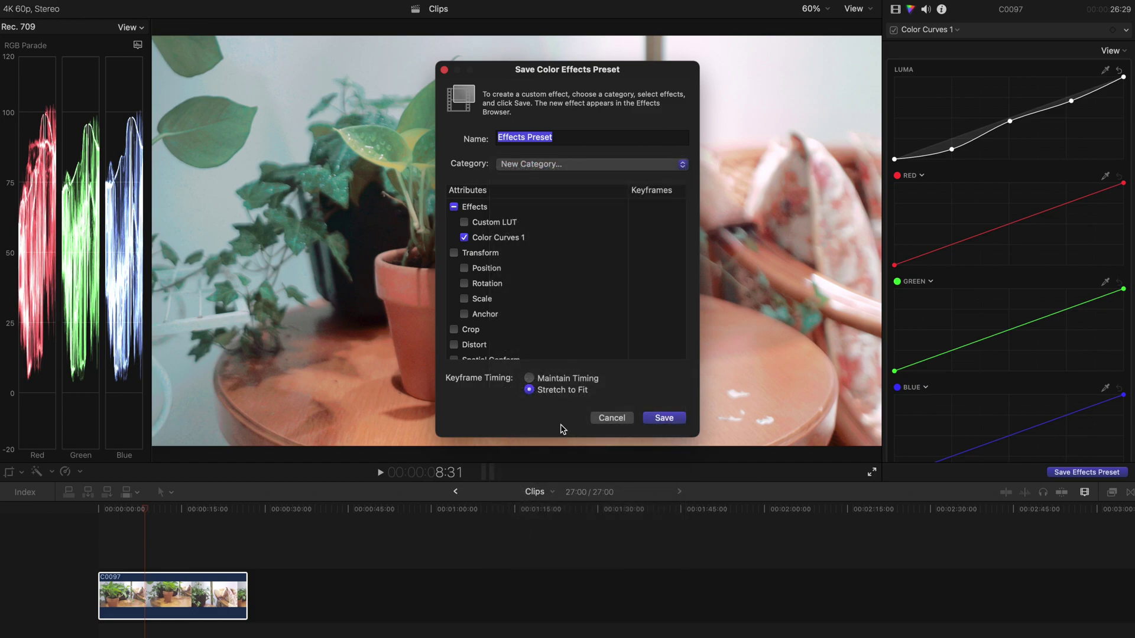
pyautogui.press('BackSpace')
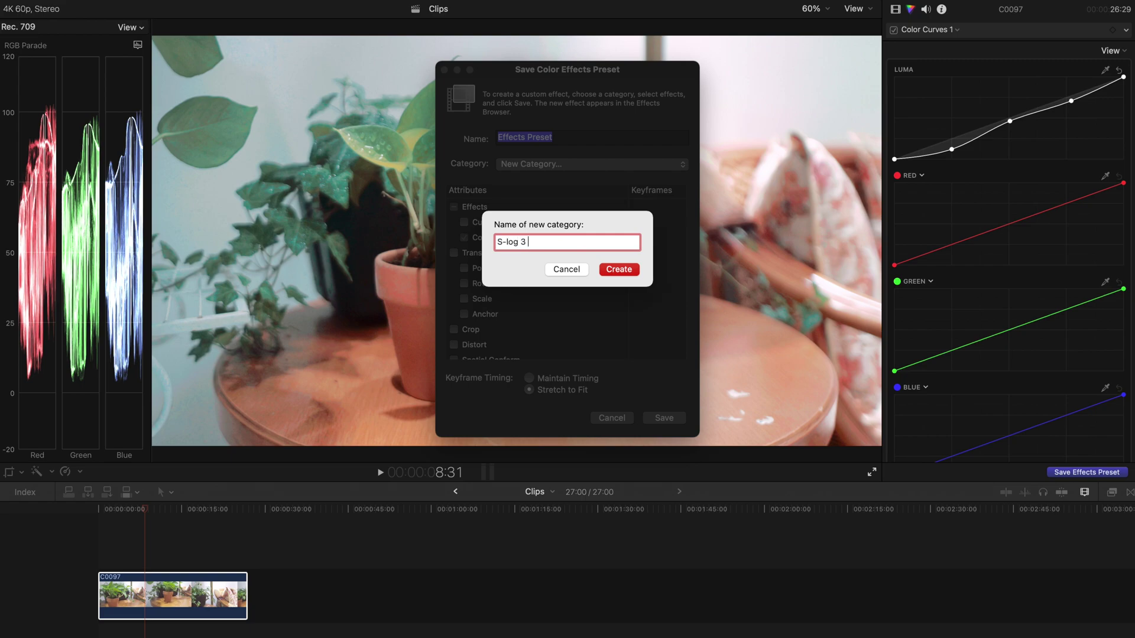
pyautogui.click(623, 269)
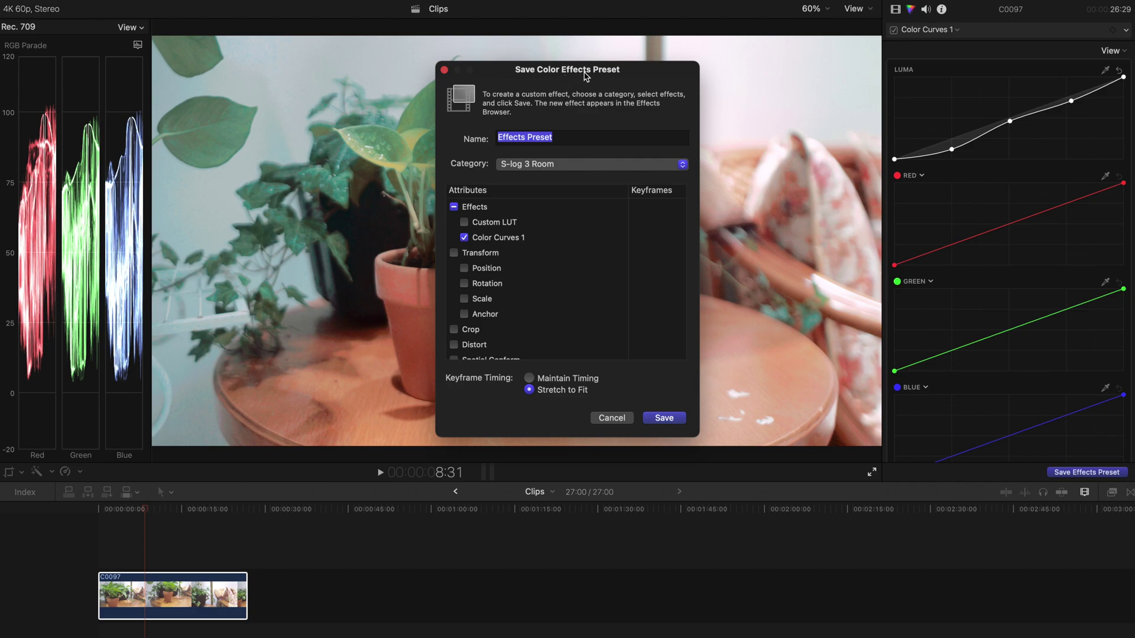
# Step: Name the preset 'Room 1', include Custom LUT and Color Curves 1, and save it
pyautogui.click(568, 142)
pyautogui.press('super+a')
pyautogui.write('R')
pyautogui.click(481, 212)
pyautogui.scroll(-2, 477, 211)
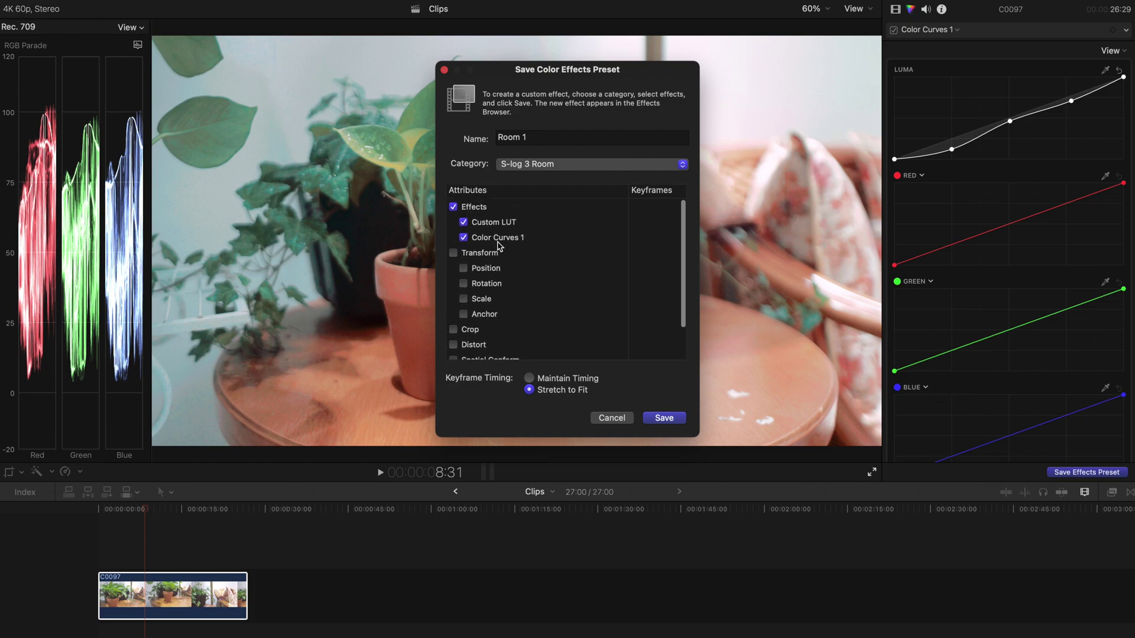
pyautogui.scroll(-2, 507, 250)
pyautogui.scroll(2, 507, 251)
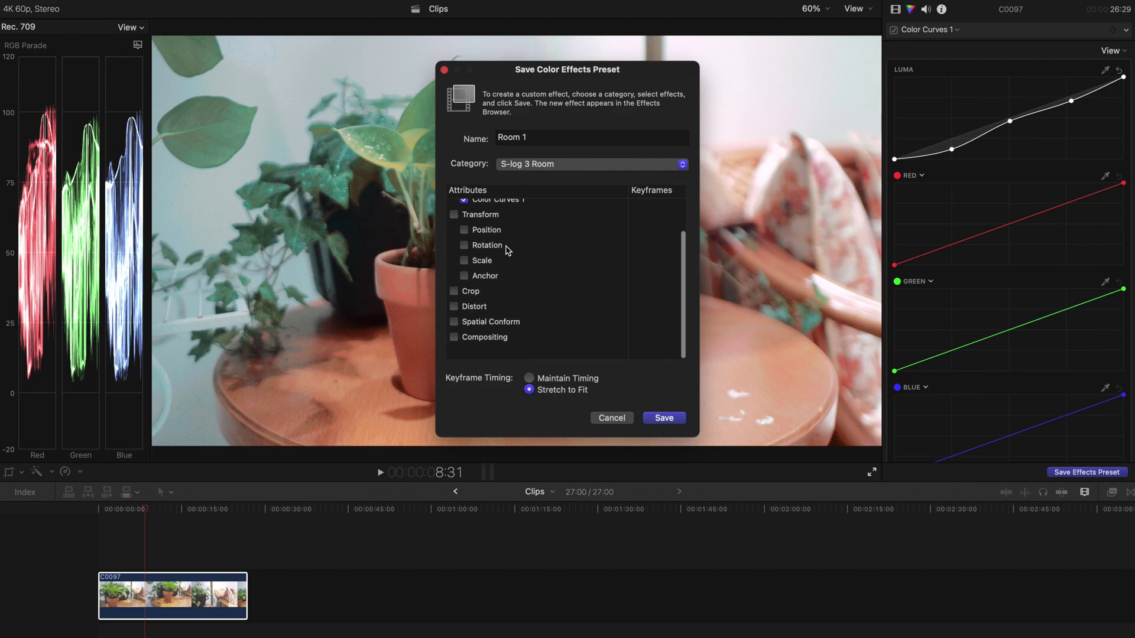
pyautogui.click(664, 418)
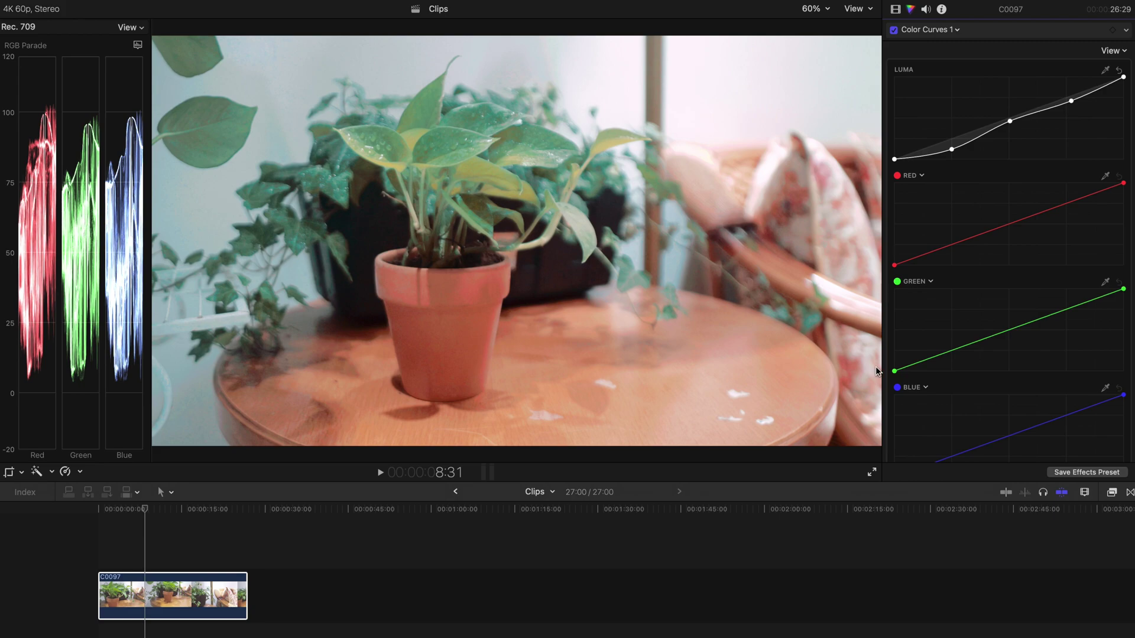
# Step: Show the S-log 3 Room category in the Effects browser
pyautogui.click(1112, 493)
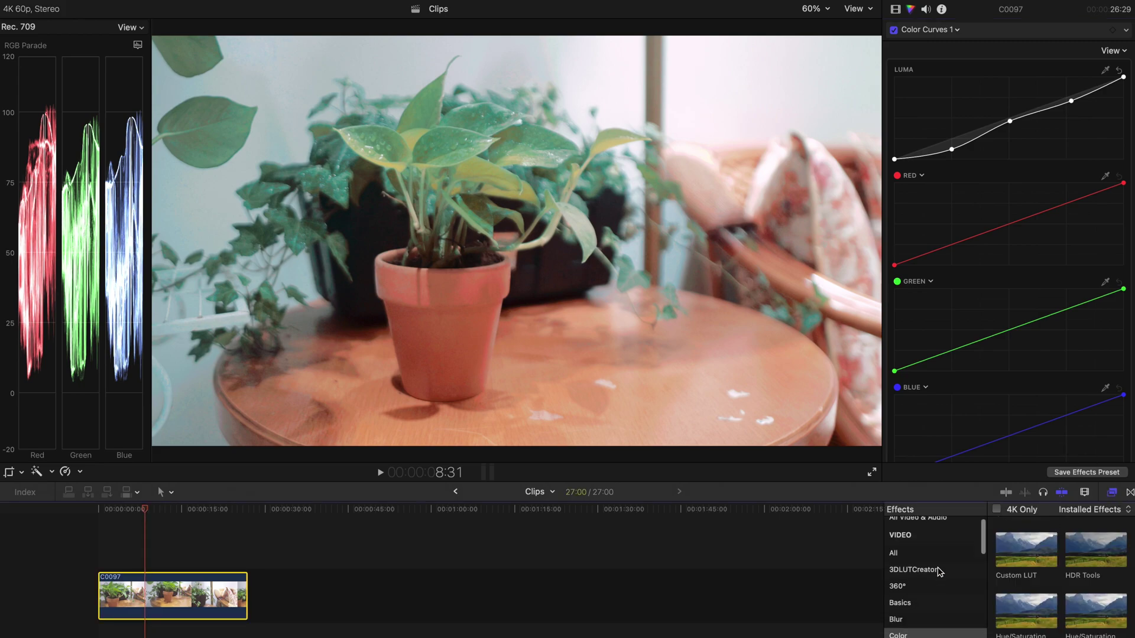
pyautogui.scroll(-3, 939, 572)
pyautogui.scroll(-10, 939, 572)
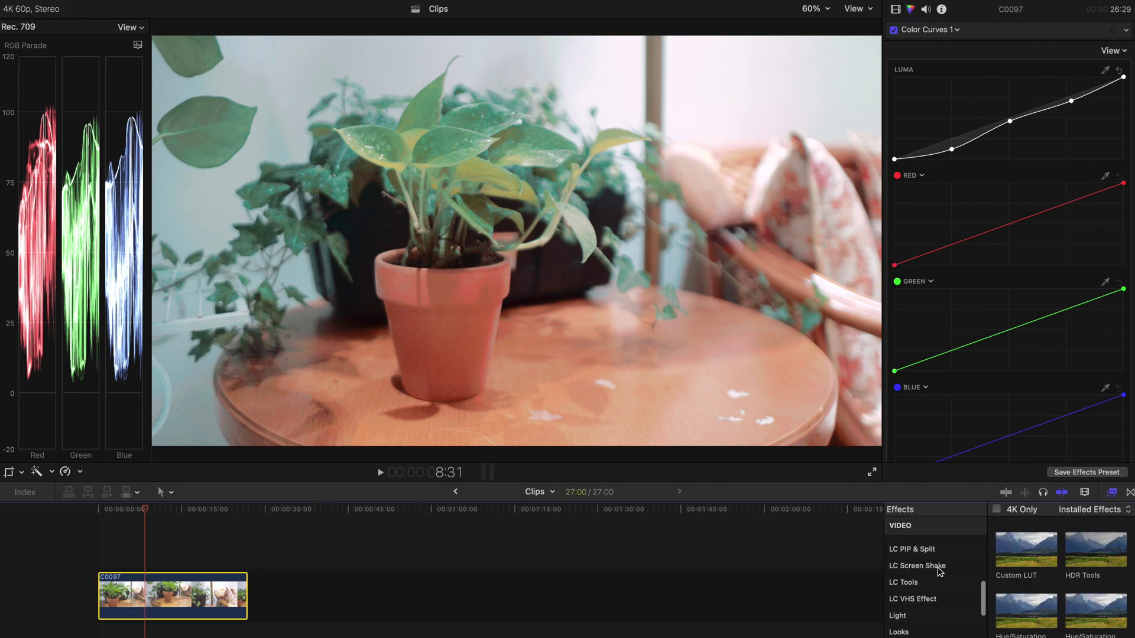
pyautogui.click(927, 582)
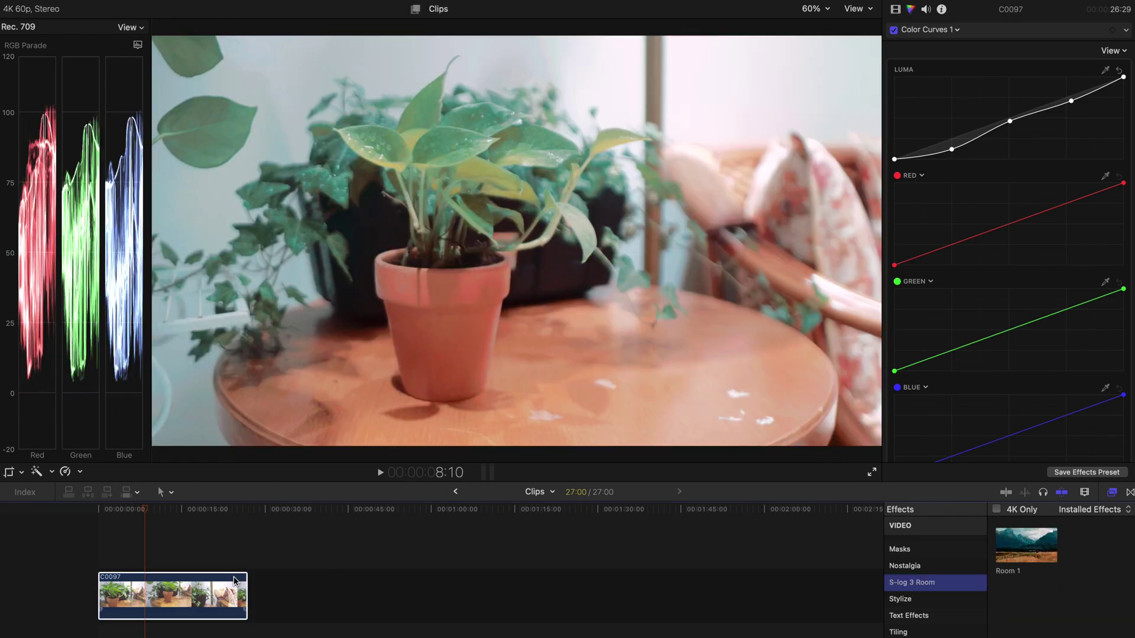
# Step: Turn off C0097's own Custom LUT and Color Curves, then apply the Room 1 preset to it
pyautogui.click(237, 582)
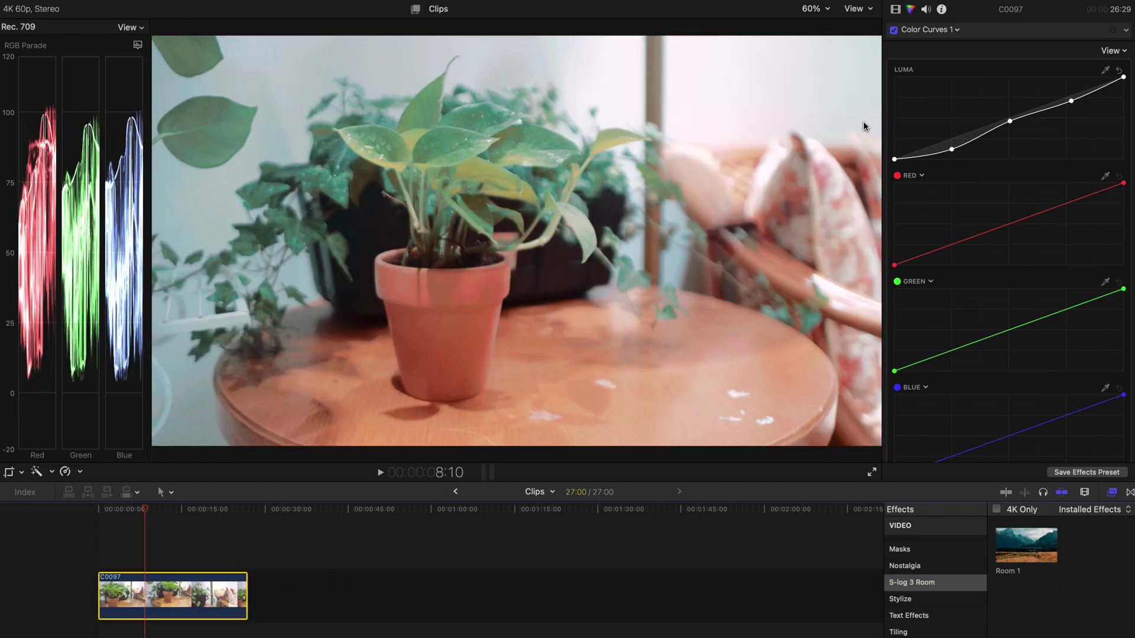
pyautogui.click(895, 8)
pyautogui.click(904, 48)
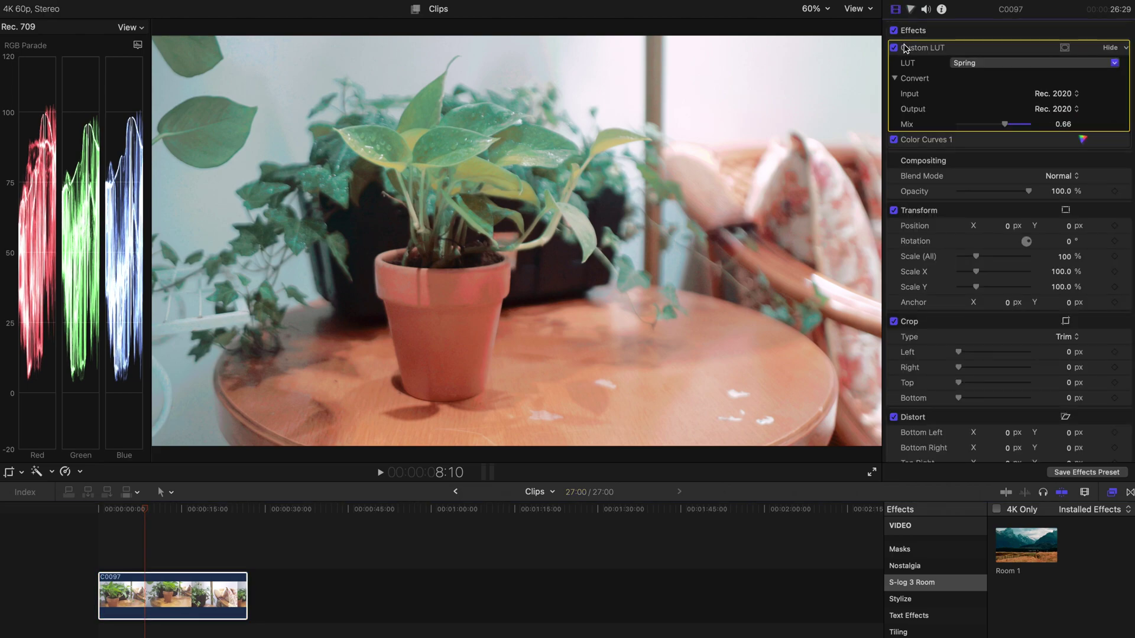
pyautogui.click(893, 47)
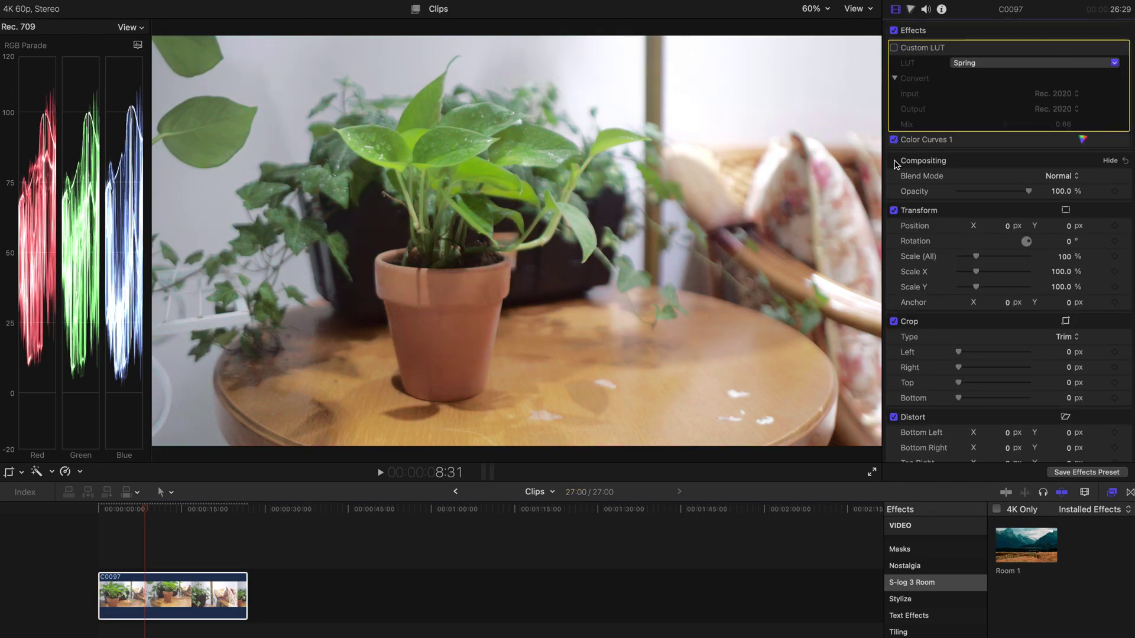
pyautogui.click(894, 139)
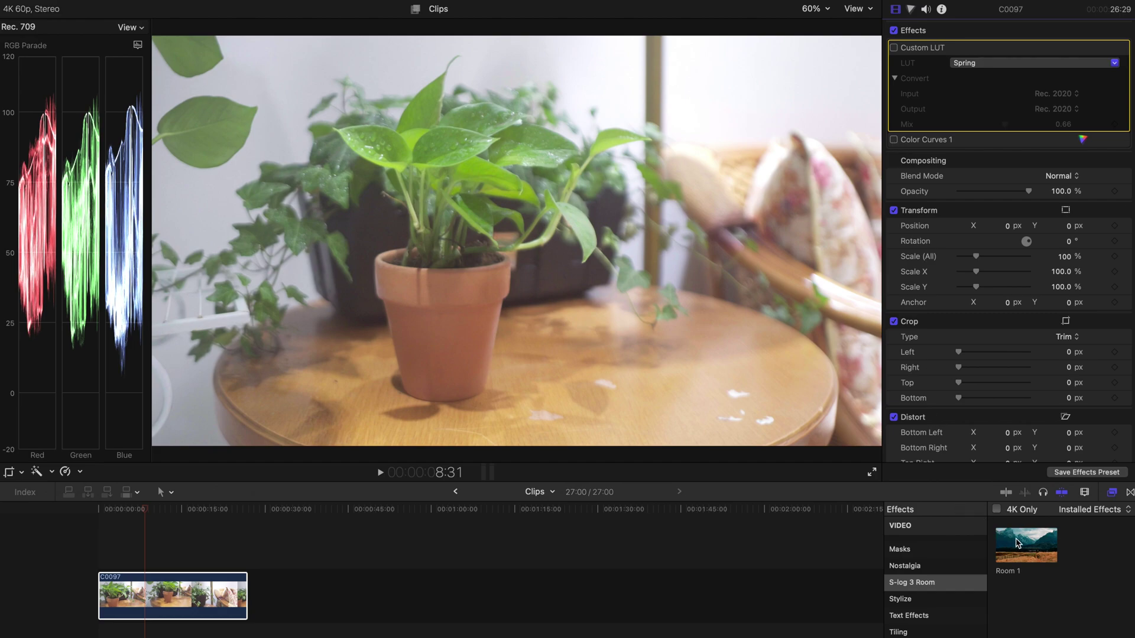
pyautogui.moveTo(1009, 543); pyautogui.dragTo(224, 612)
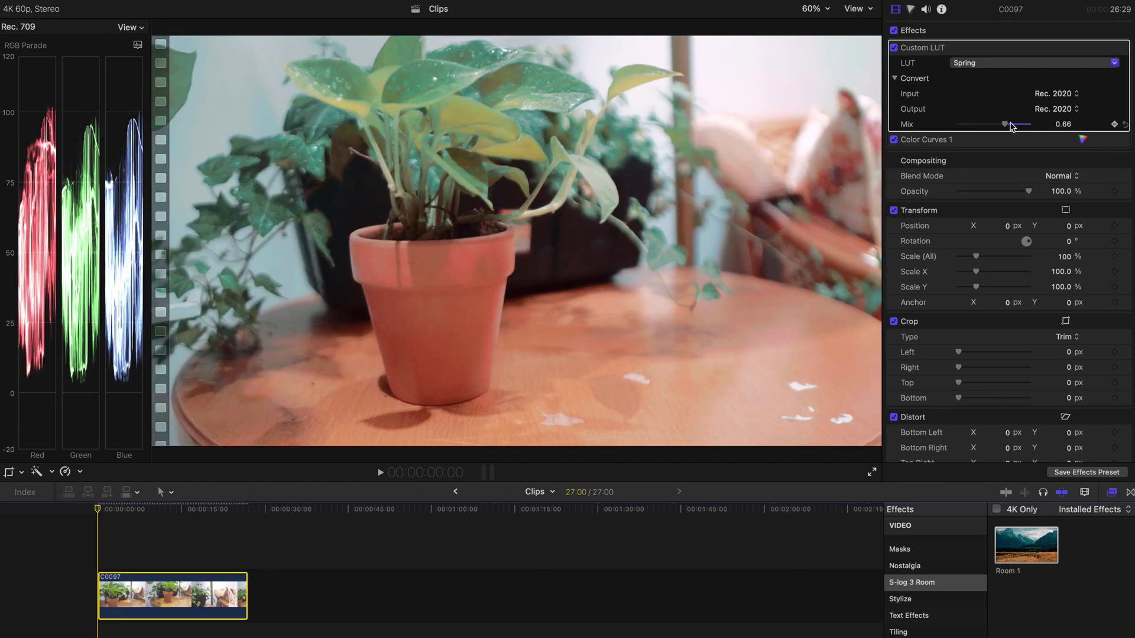
# Step: Drag the Custom LUT mix down to 0, then enter a mix of 0.66
pyautogui.moveTo(1010, 123); pyautogui.dragTo(871, 122)
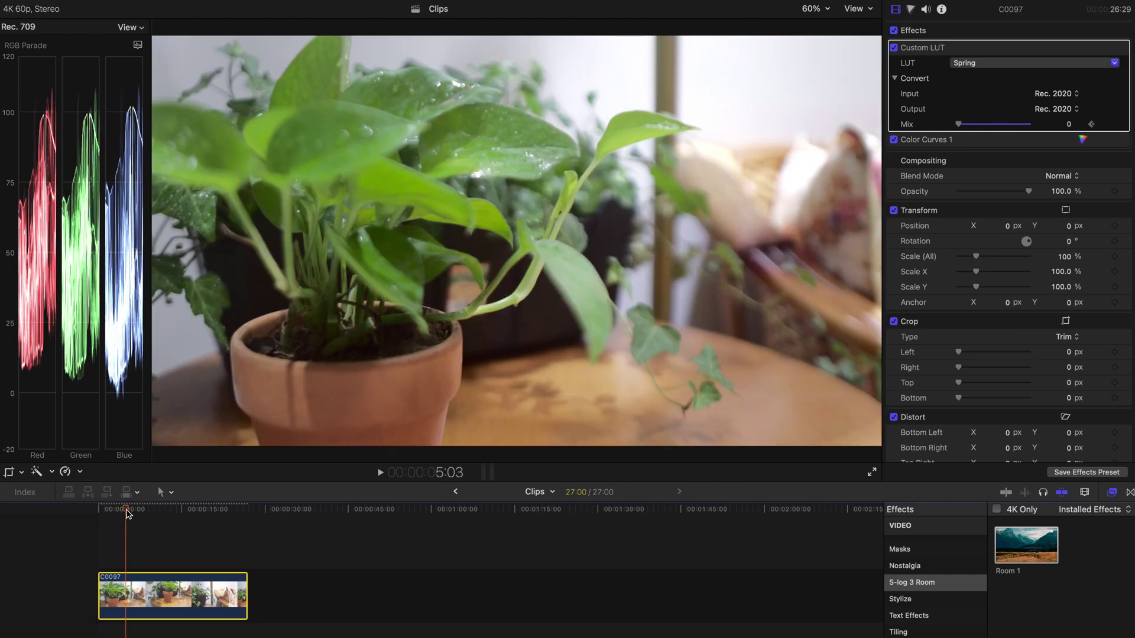
pyautogui.click(1068, 125)
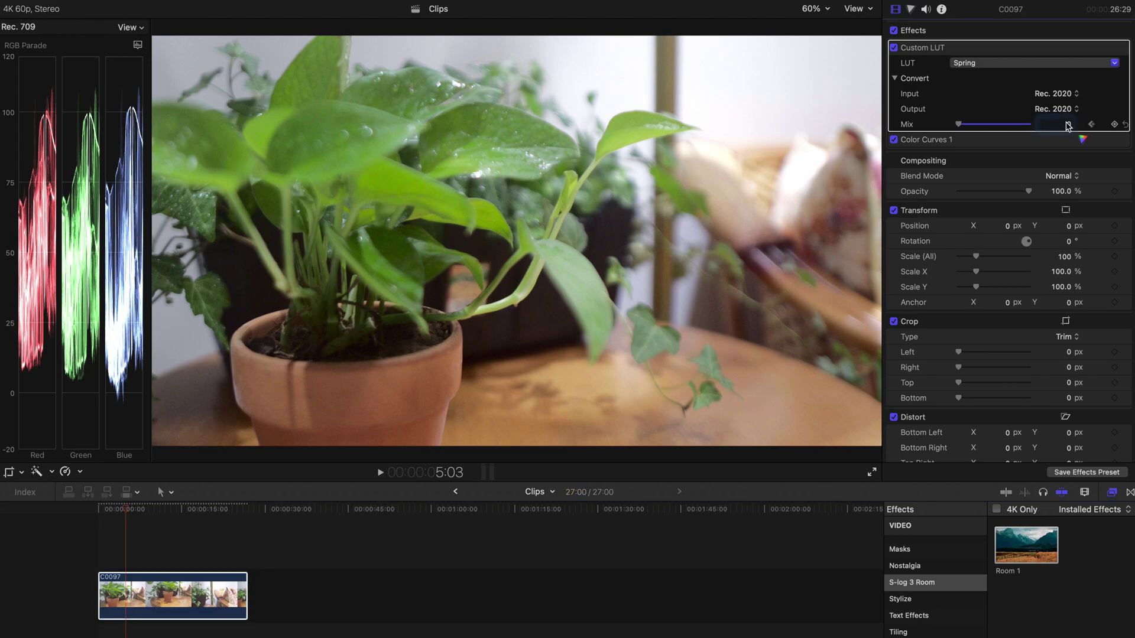
pyautogui.write('.66')
pyautogui.press('Return')
# Step: Show the clip's video animation and move the Mix keyframe to the clip start
pyautogui.scroll(-1, 1004, 237)
pyautogui.rightClick(188, 598)
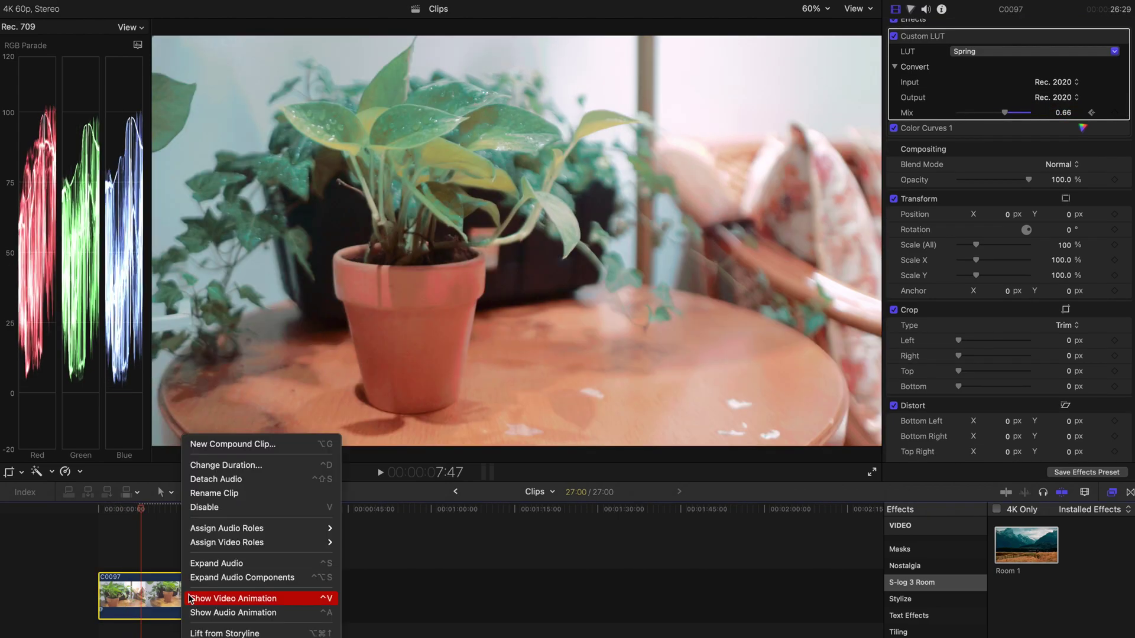
pyautogui.click(190, 599)
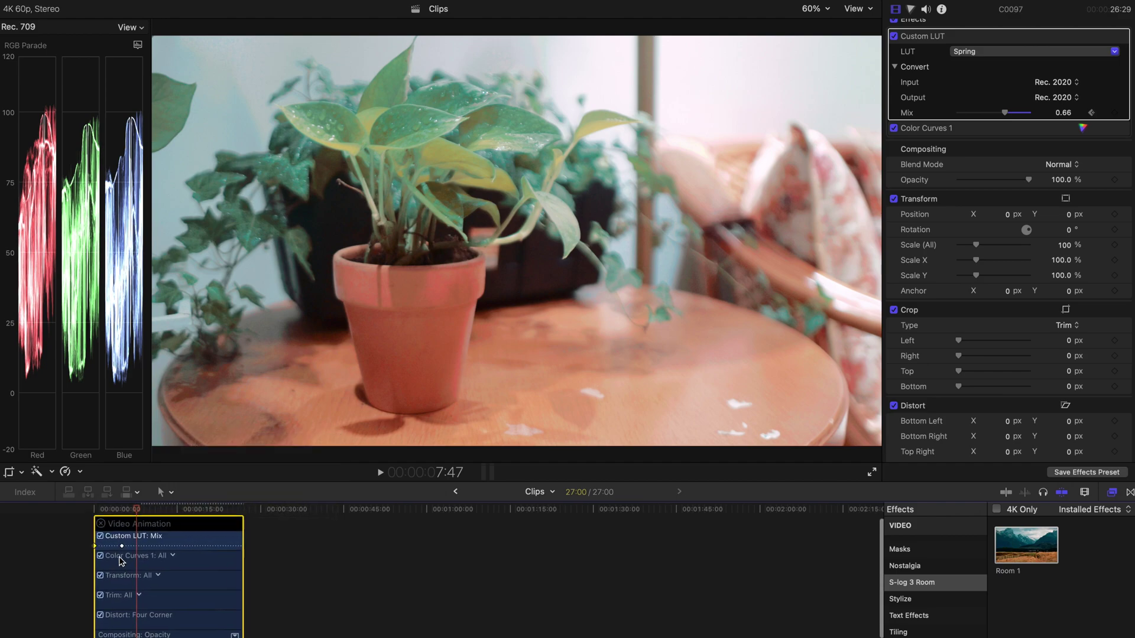
pyautogui.moveTo(122, 546); pyautogui.dragTo(101, 546)
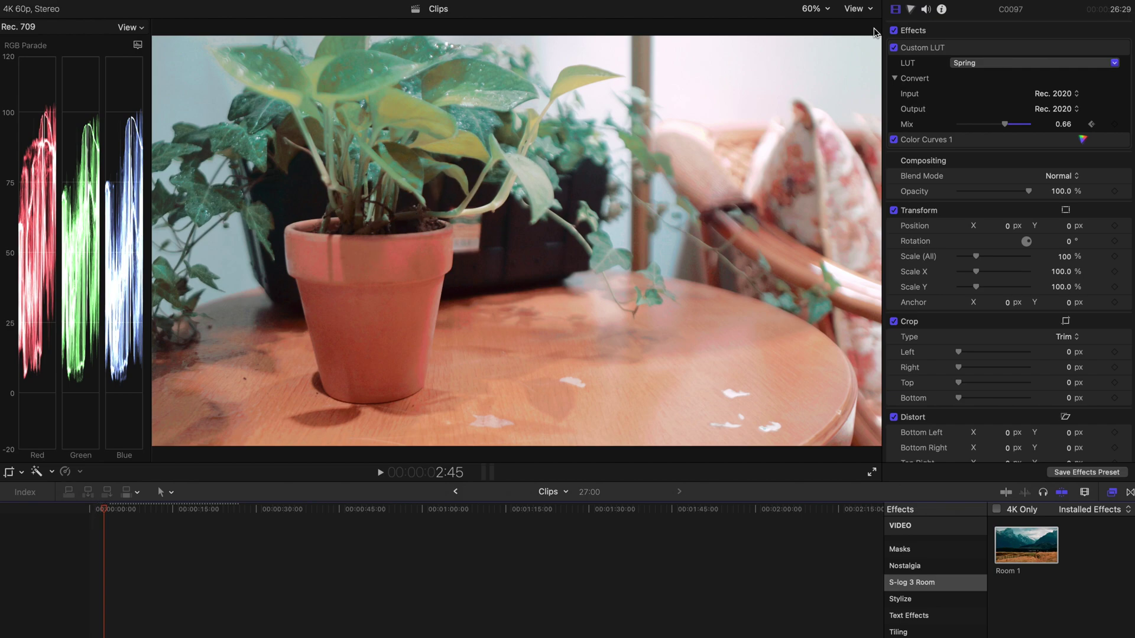
# Step: Set up a 'Room 2' preset with Custom LUT and Color Curves 1, keyframes set to Maintain Timing
pyautogui.click(913, 11)
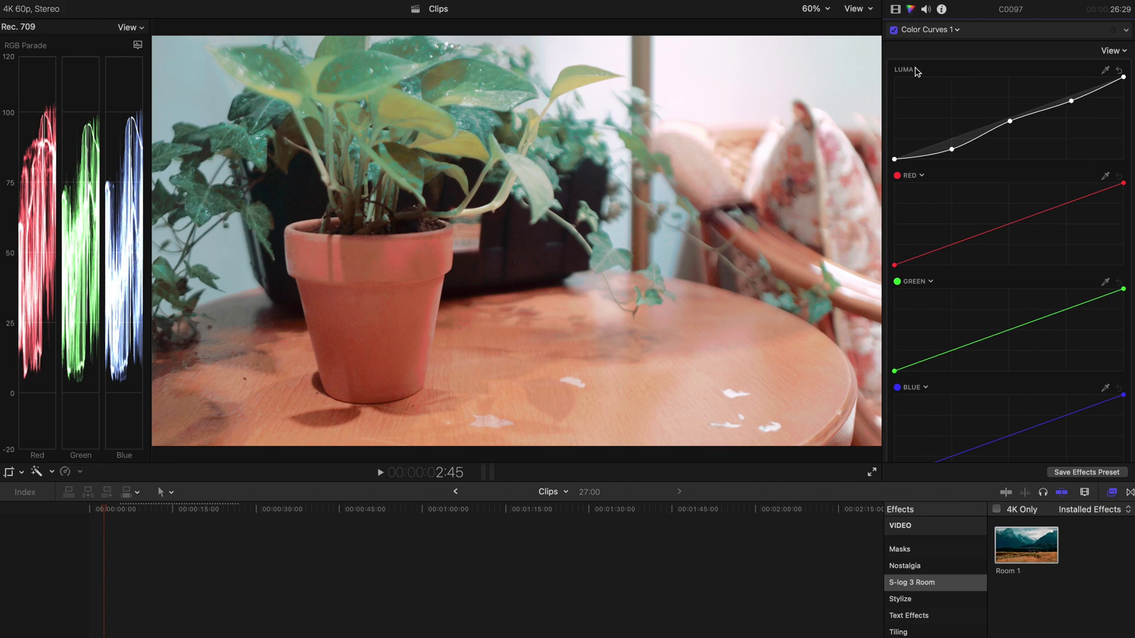
pyautogui.scroll(-3, 946, 190)
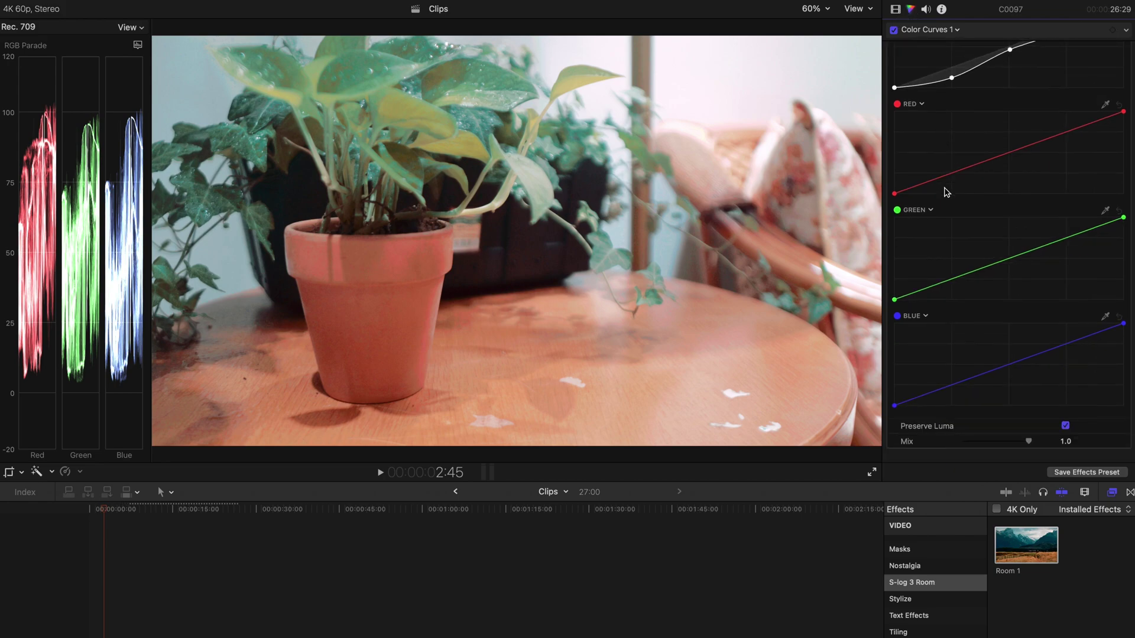
pyautogui.click(1071, 472)
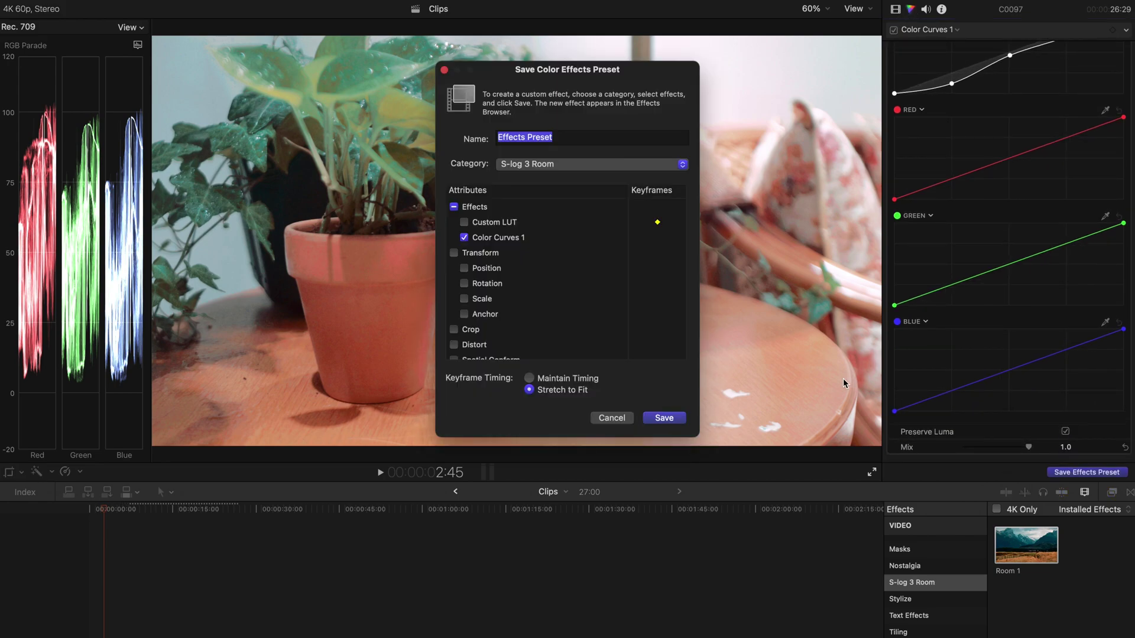
pyautogui.click(464, 224)
pyautogui.click(463, 223)
pyautogui.click(531, 379)
pyautogui.click(531, 391)
pyautogui.write('Room 2')
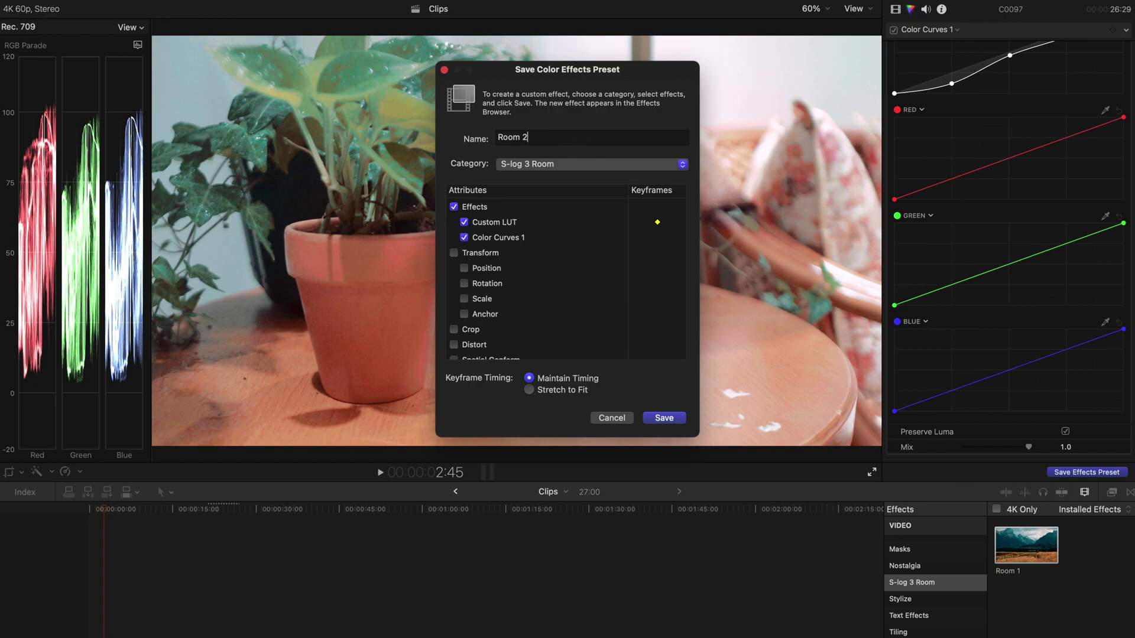
# Step: Save Room 2 and drag it from the Effects browser onto clip C0097
pyautogui.click(663, 421)
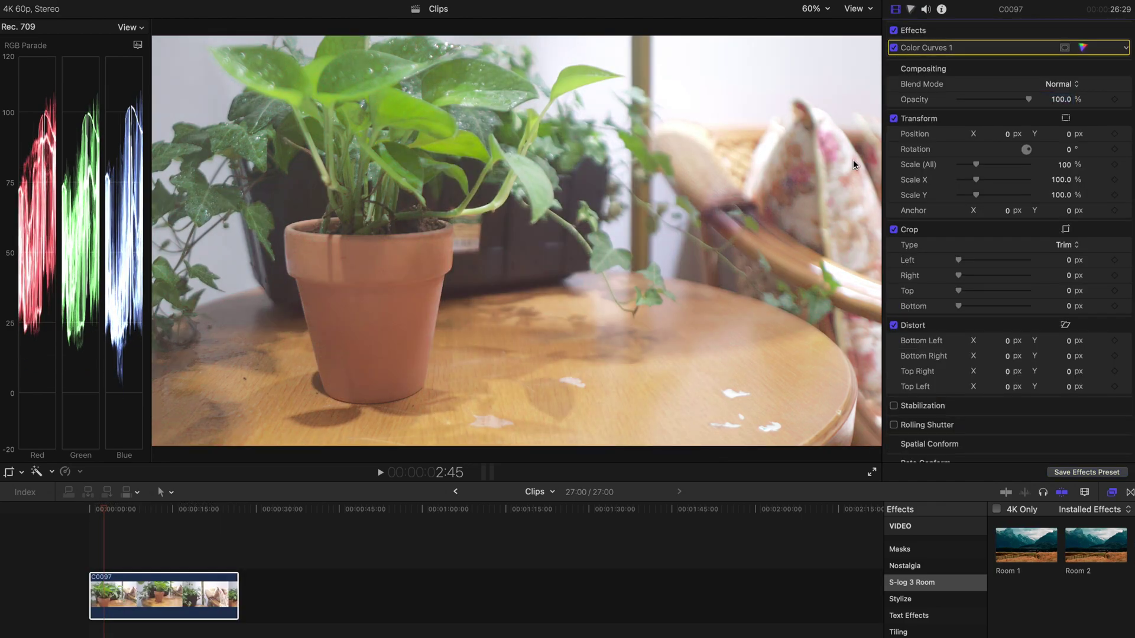
pyautogui.click(107, 509)
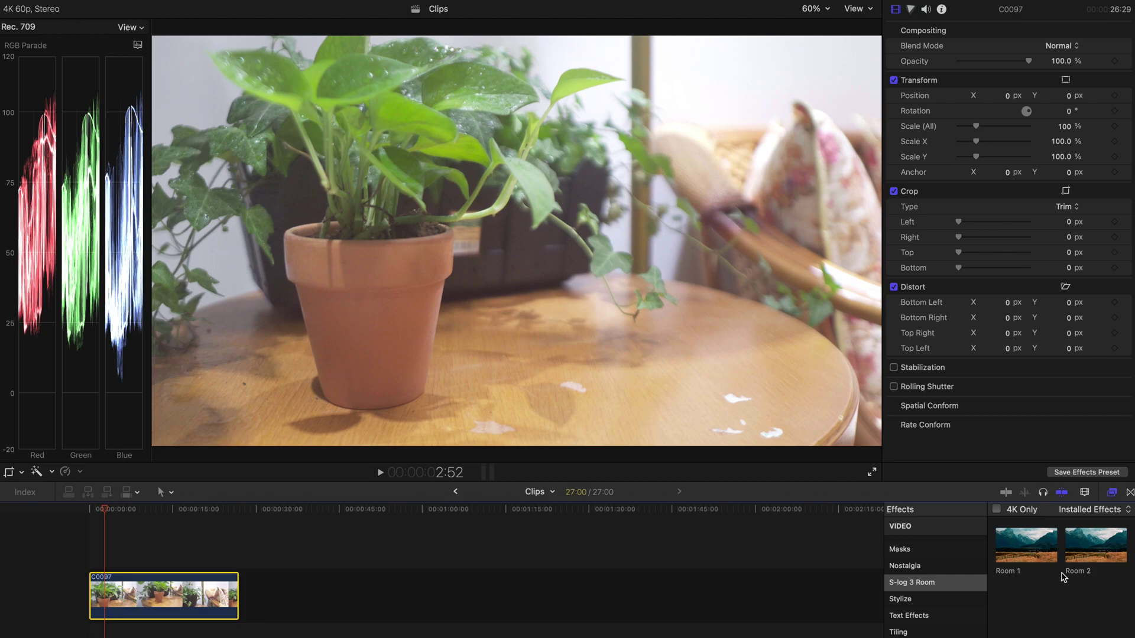
pyautogui.moveTo(1064, 576); pyautogui.dragTo(178, 597)
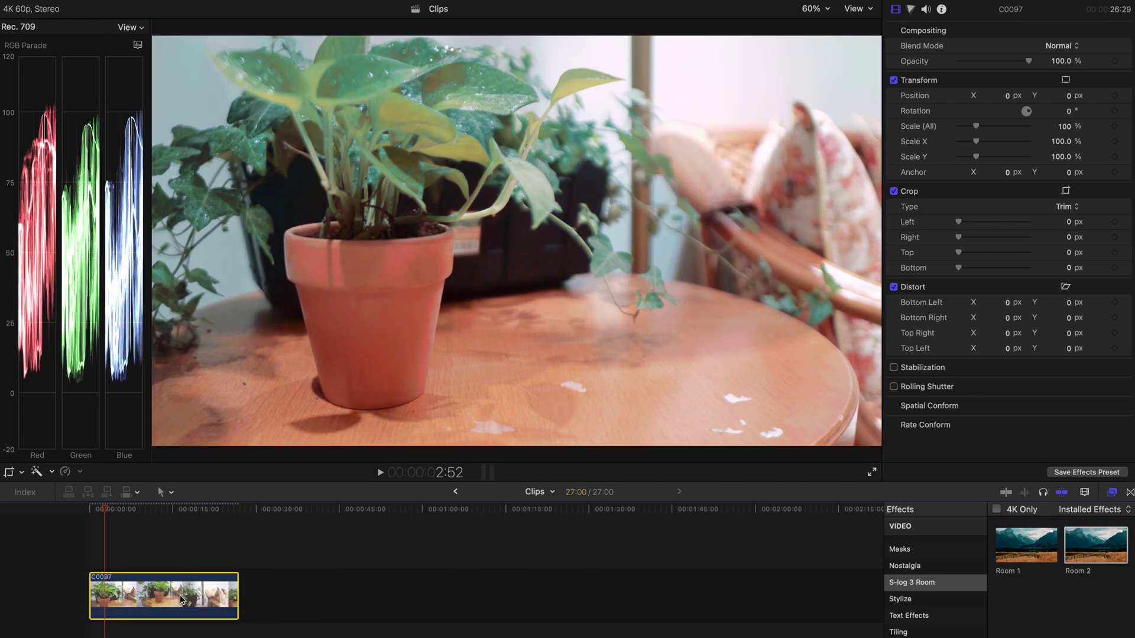
# Step: Play C0097 from its start to preview the LUT mix ramping from 0 to 0.66
pyautogui.click(85, 509)
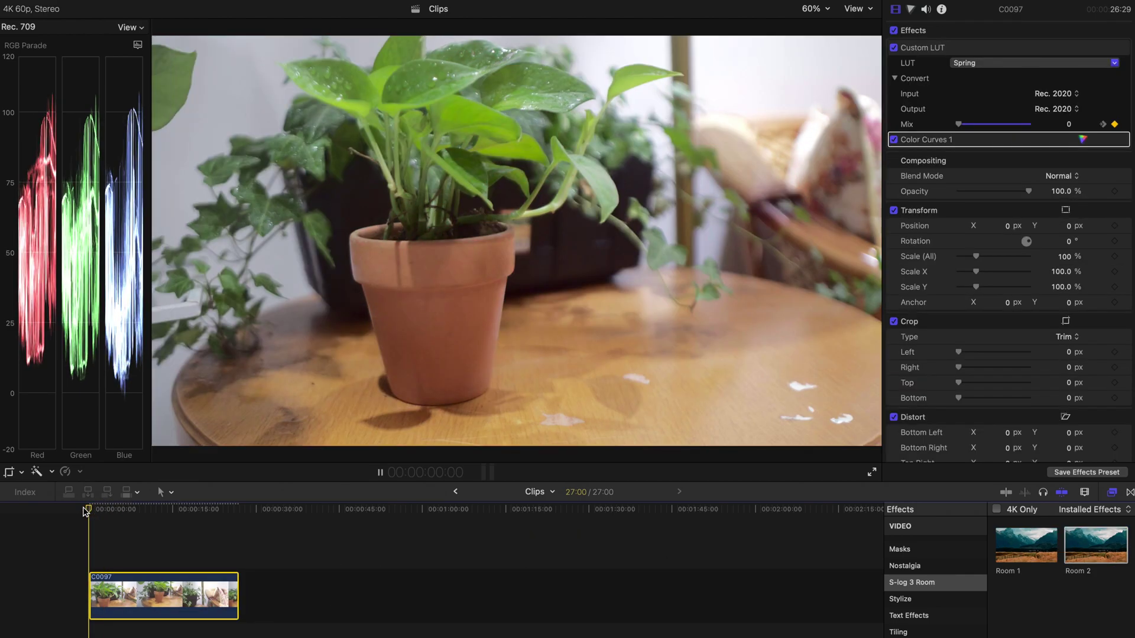
pyautogui.press('space')
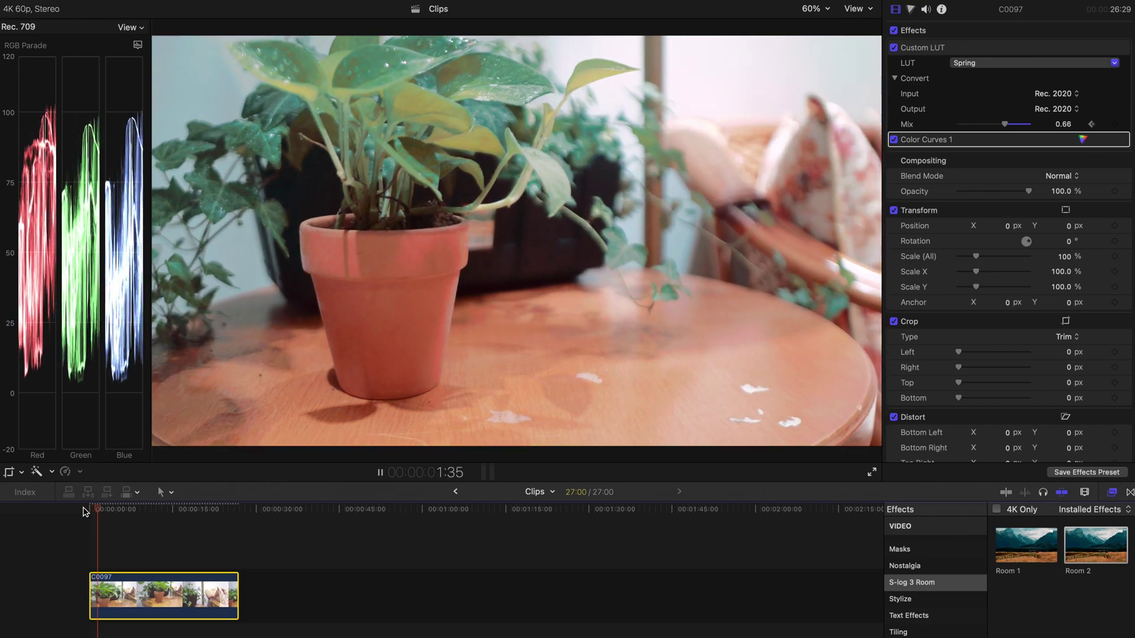
pyautogui.press('space')
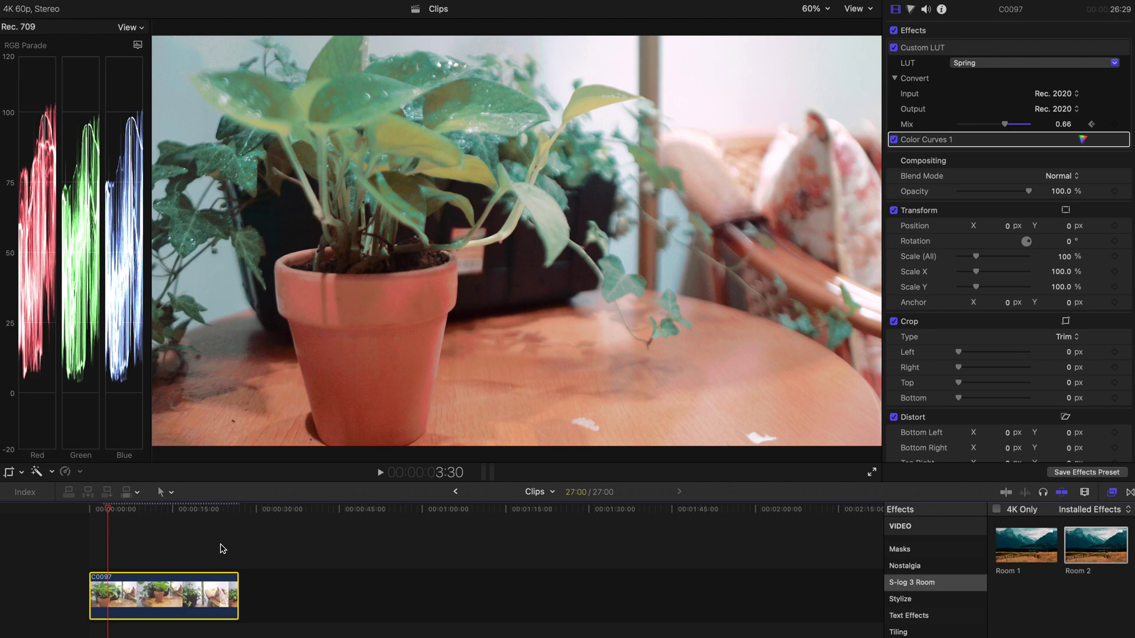
# Step: Select Color Curves 1 and review its settings in the Color inspector
pyautogui.click(896, 127)
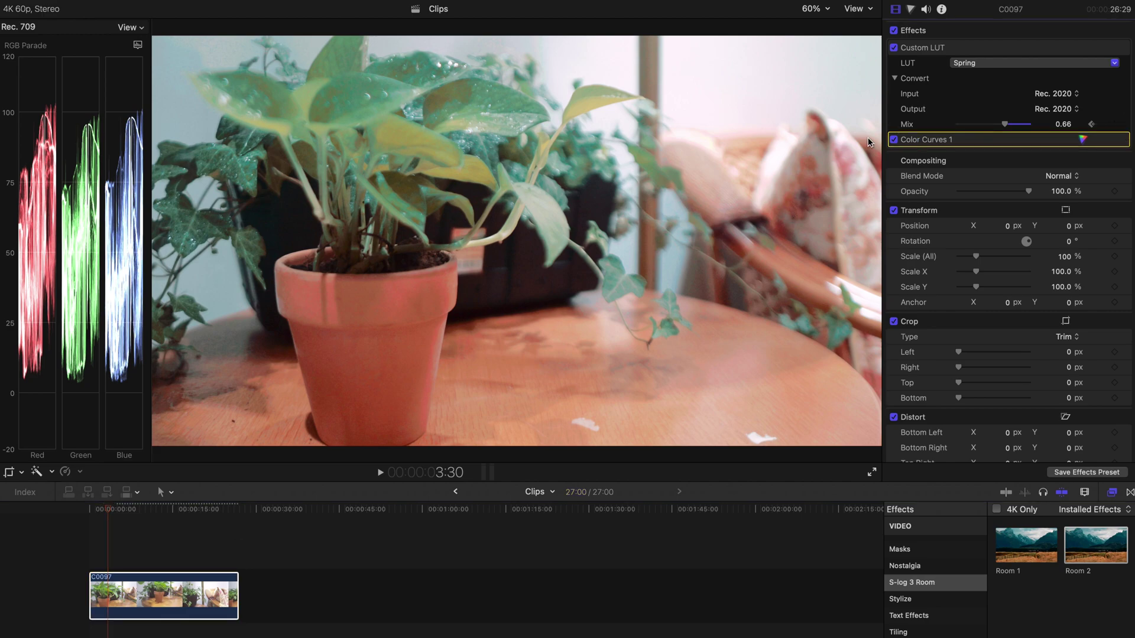
pyautogui.click(915, 9)
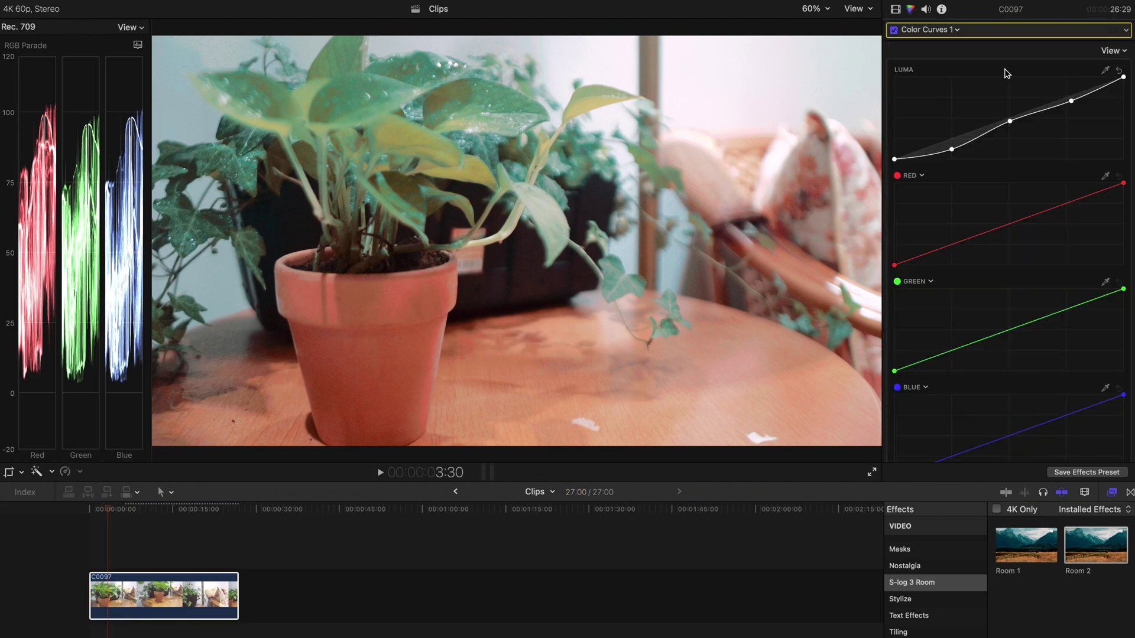
pyautogui.scroll(-1, 966, 125)
pyautogui.scroll(1, 967, 129)
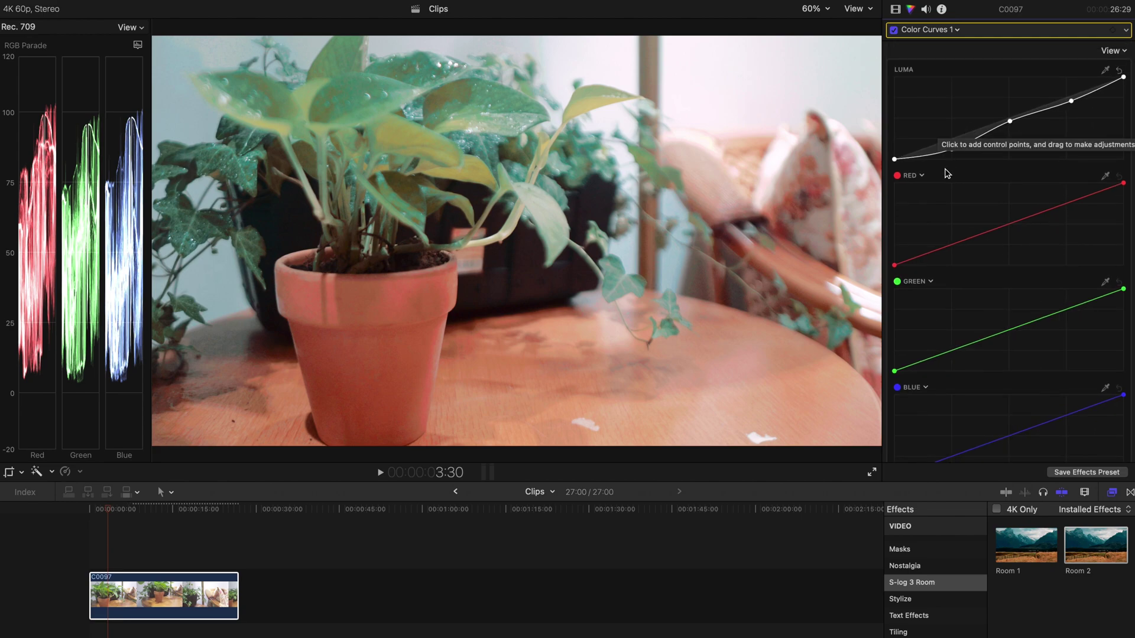
pyautogui.scroll(-1, 947, 172)
pyautogui.scroll(1, 948, 172)
pyautogui.click(951, 149)
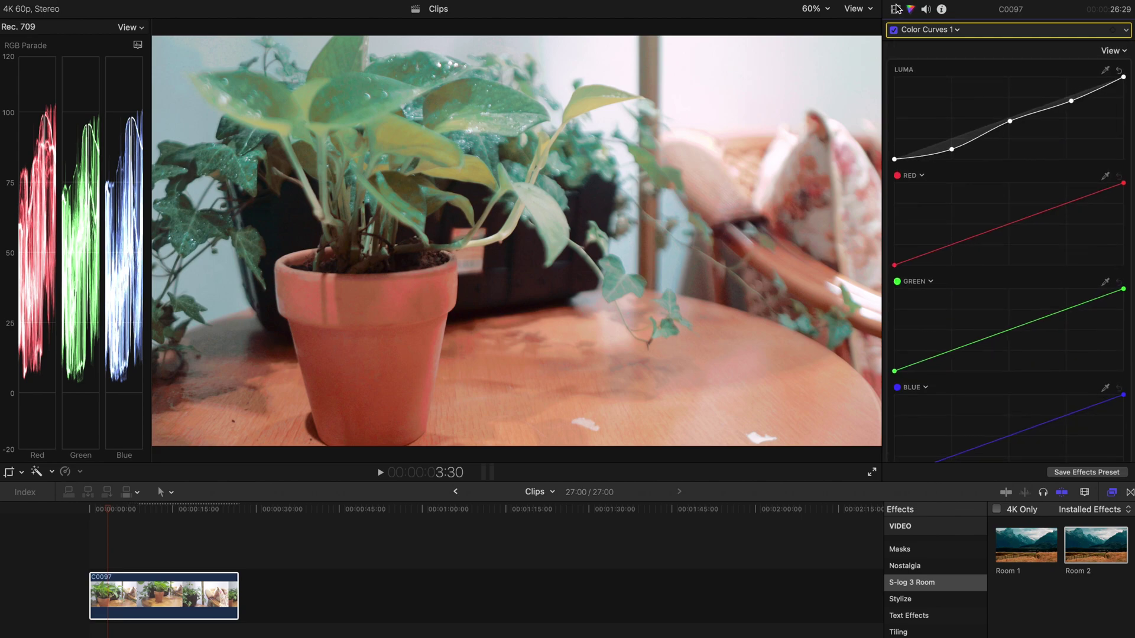
# Step: Show C0097's video animation lanes with the Custom LUT Mix keyframes and zoom the timeline in
pyautogui.click(896, 9)
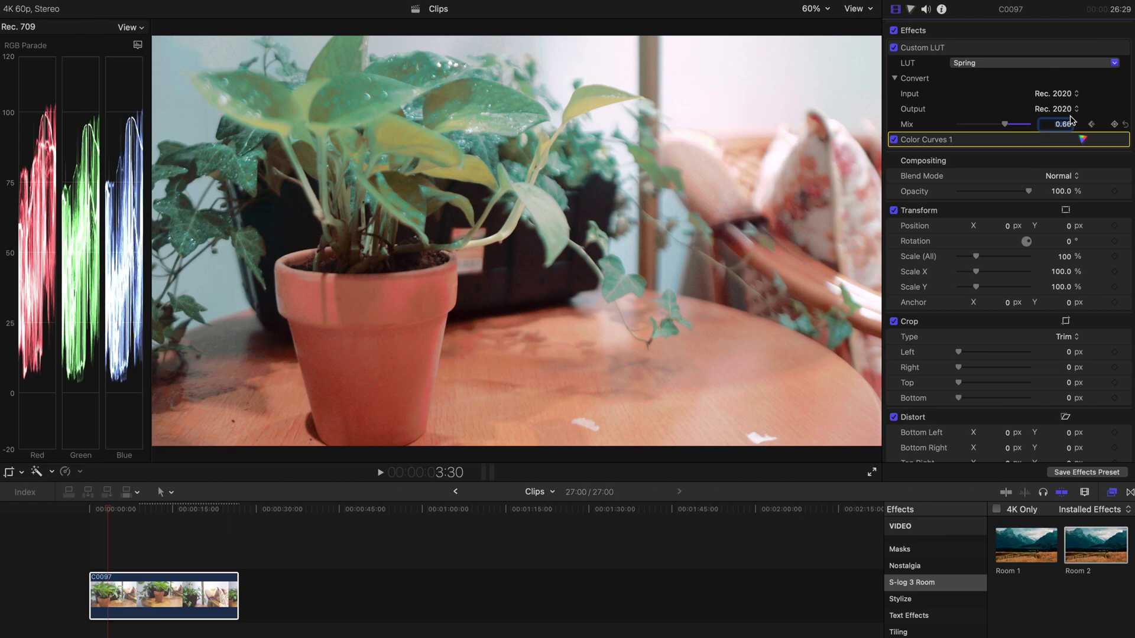
pyautogui.rightClick(130, 591)
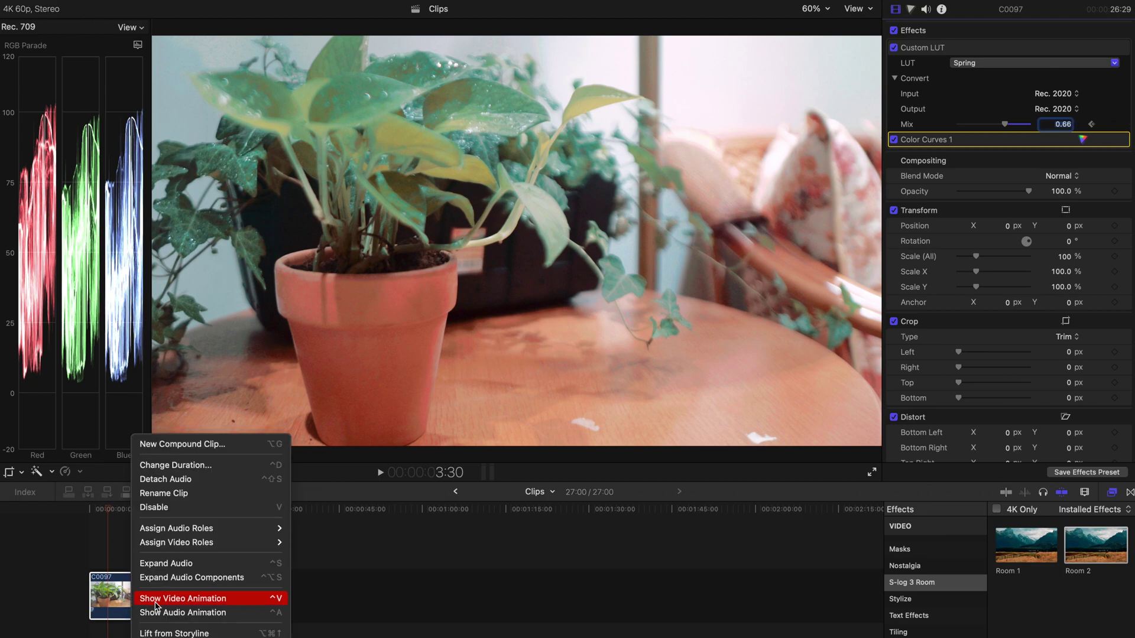
pyautogui.click(144, 598)
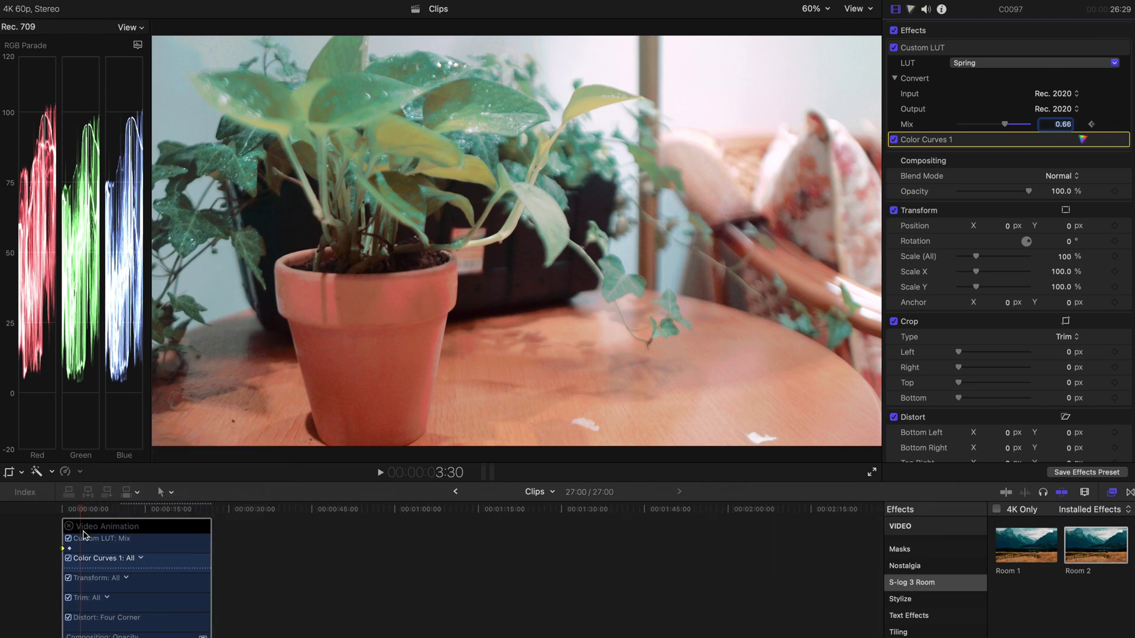
pyautogui.press('super+equal')
pyautogui.press('super+equal')
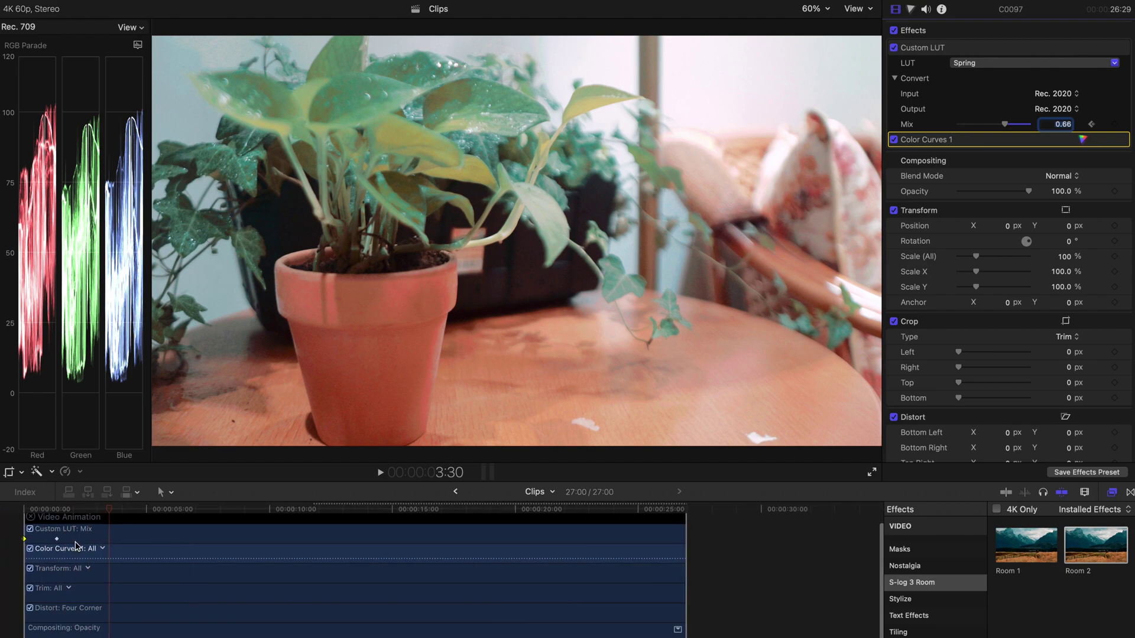
pyautogui.scroll(2, 83, 532)
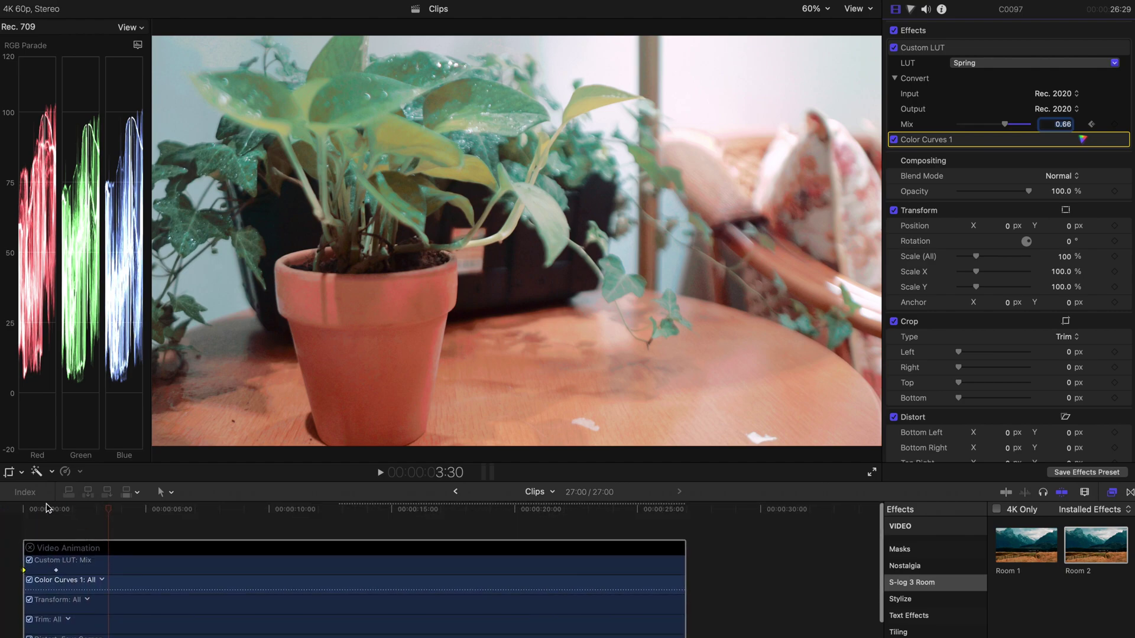